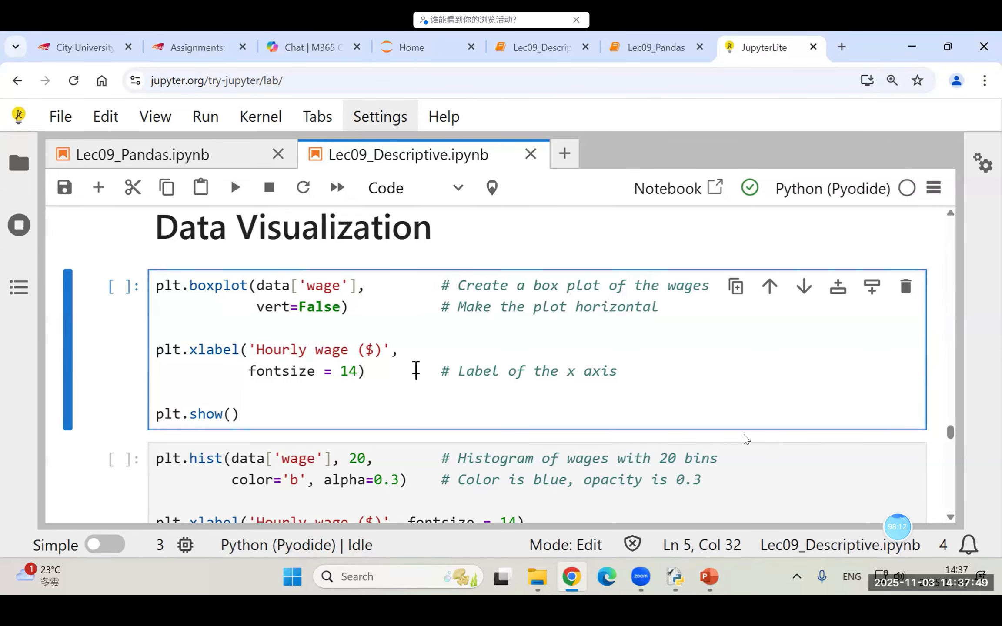
Step: Run the horizontal box plot cell for hourly wages under Data Visualization and view the plot
key(shift+Return)
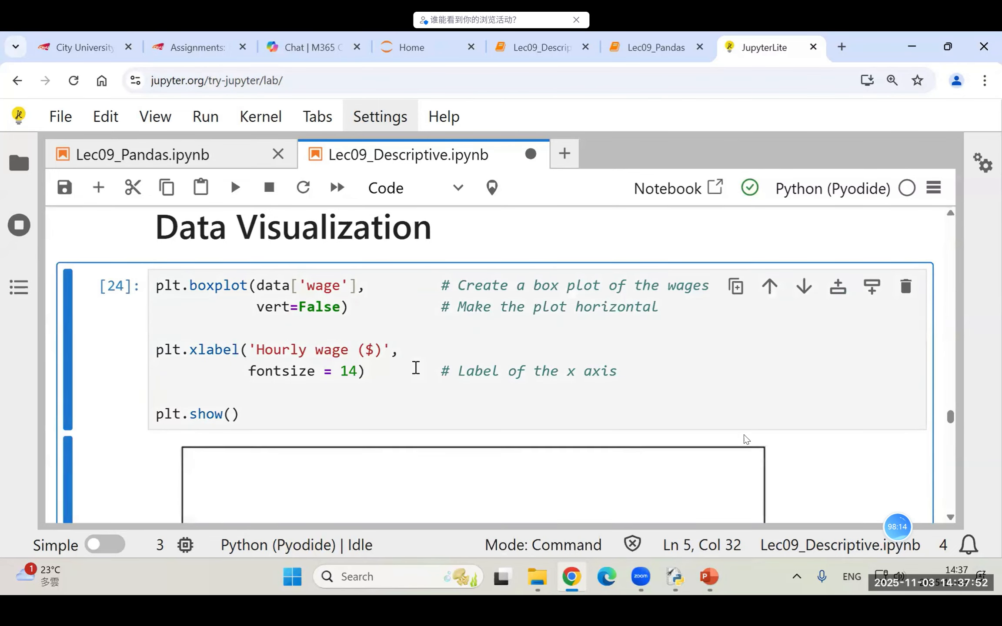
scroll(346, 298, down, 6)
scroll(387, 324, up, 3)
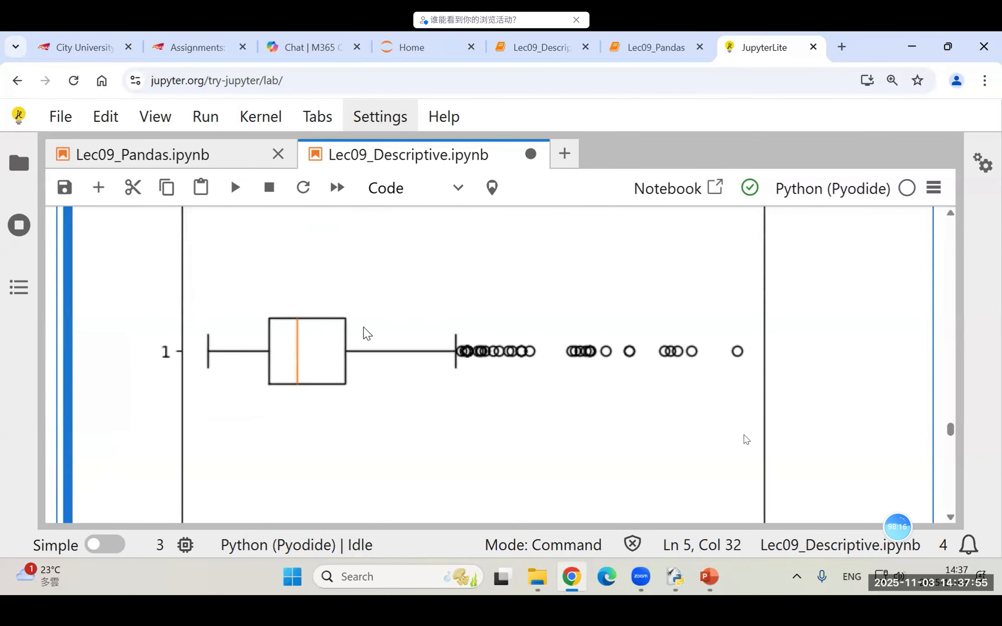
Step: Set the wage box plot's vert argument to True, rerun the cell and view the vertical plot
scroll(367, 327, up, 7)
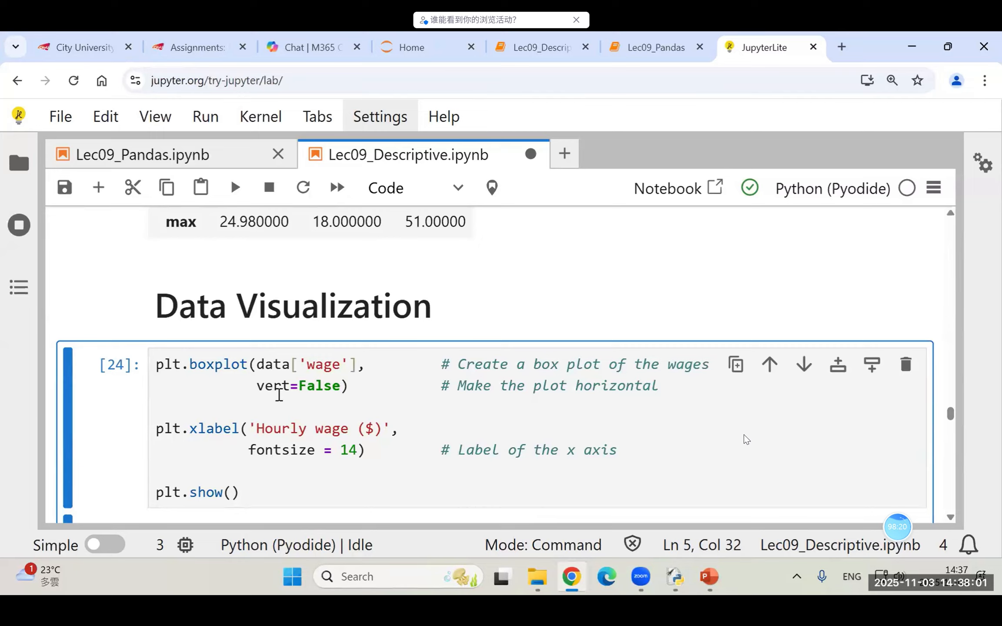
double_click(305, 386)
text(T)
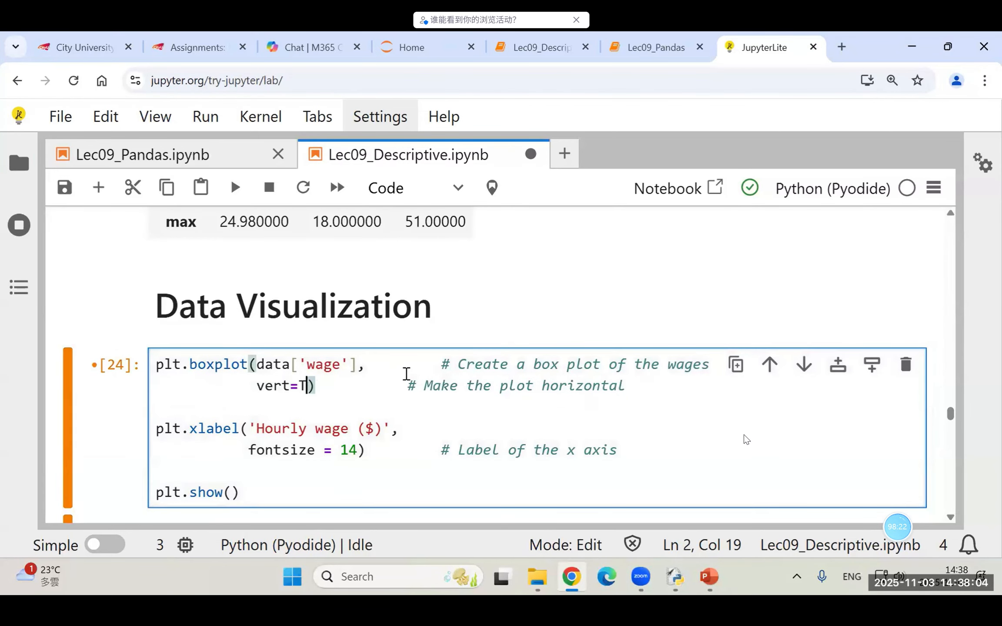
text(rue)
key(ctrl+Return)
scroll(463, 347, down, 10)
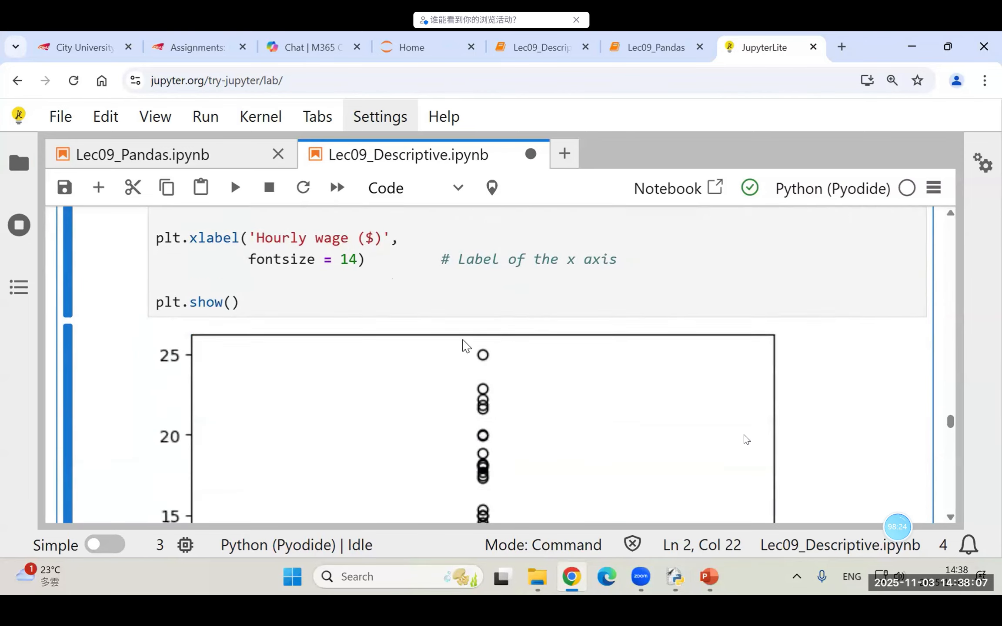
scroll(549, 338, down, 1)
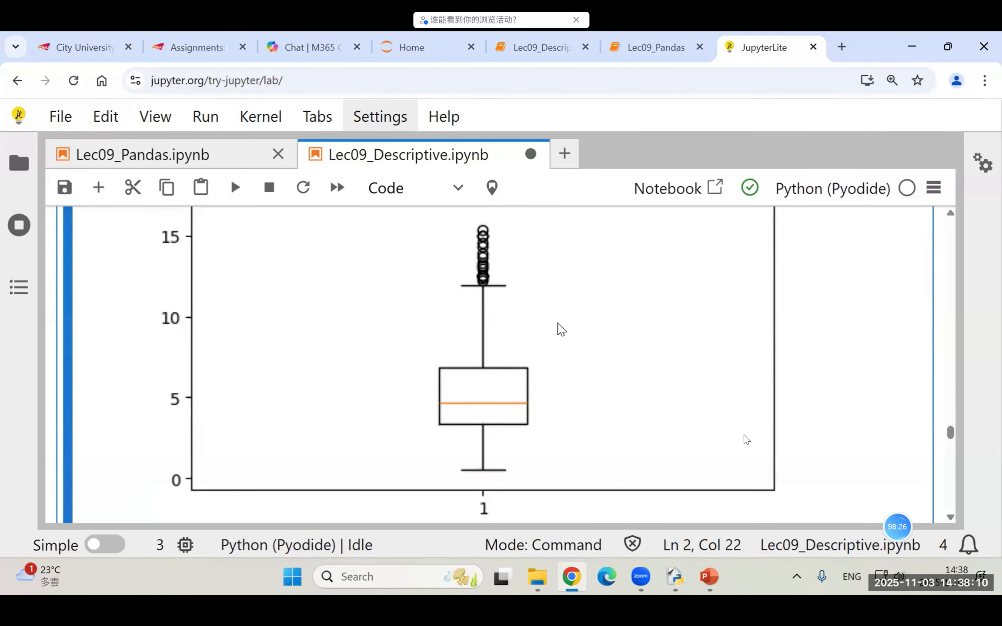
scroll(560, 330, down, 8)
scroll(475, 326, up, 1)
scroll(475, 326, down, 9)
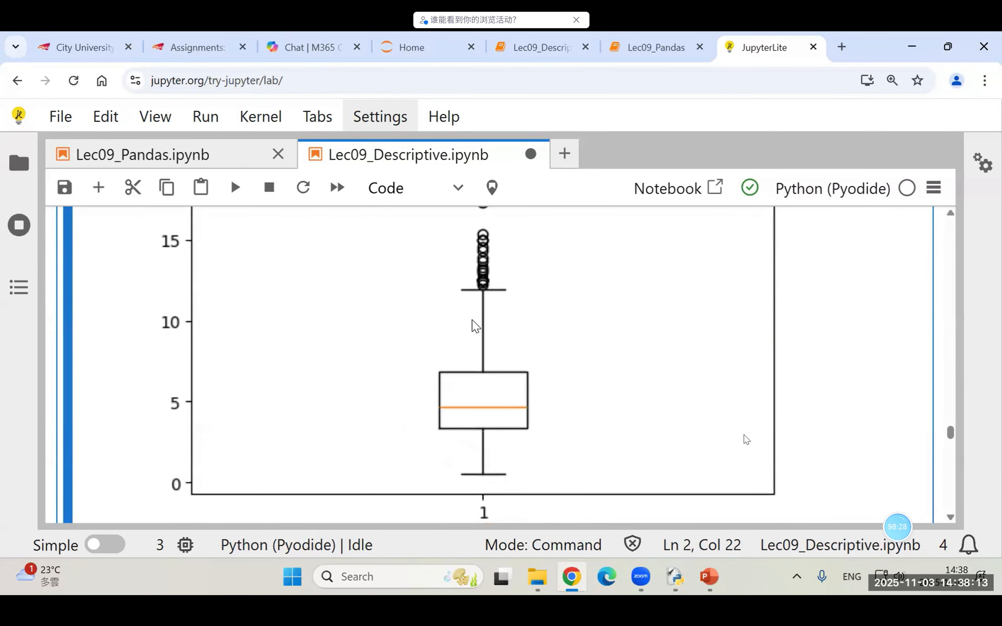
Step: Run the cell that draws the 20-bin wage histogram and compare the chart with its code
scroll(513, 333, down, 3)
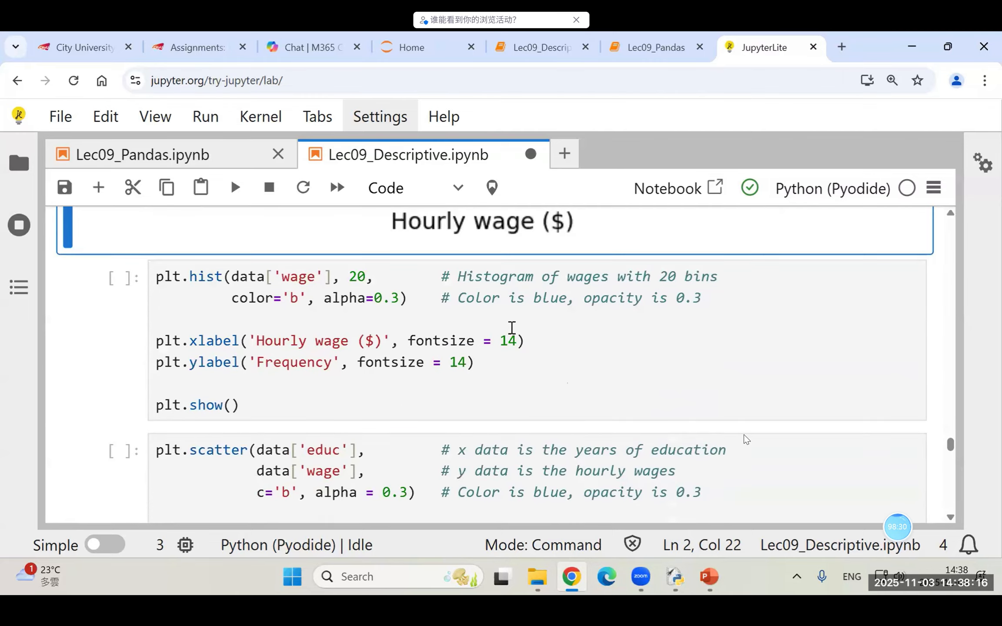
click(375, 364)
key(ctrl+Return)
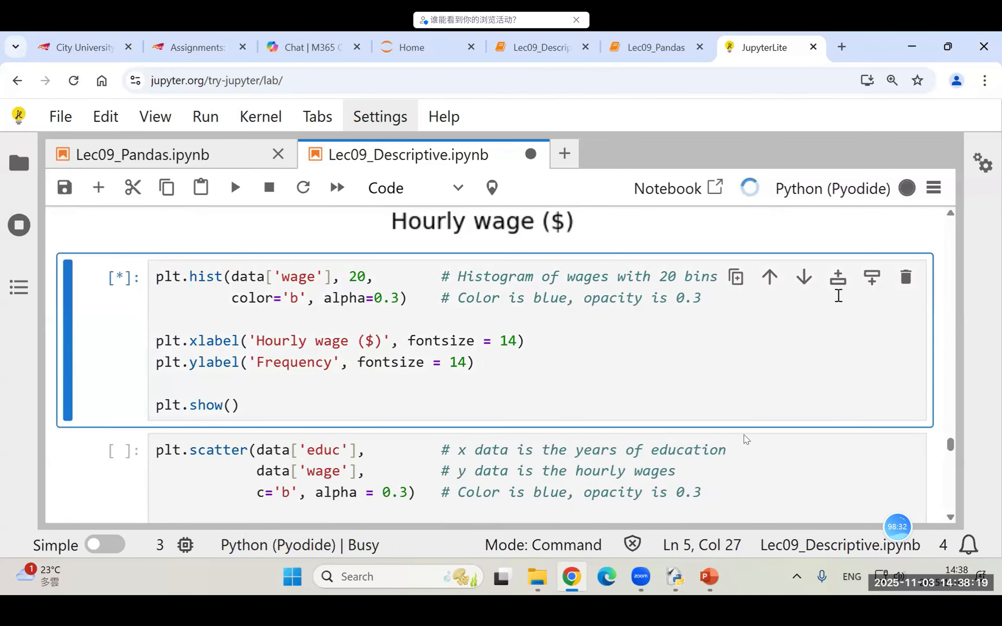
scroll(348, 391, down, 5)
scroll(383, 408, down, 7)
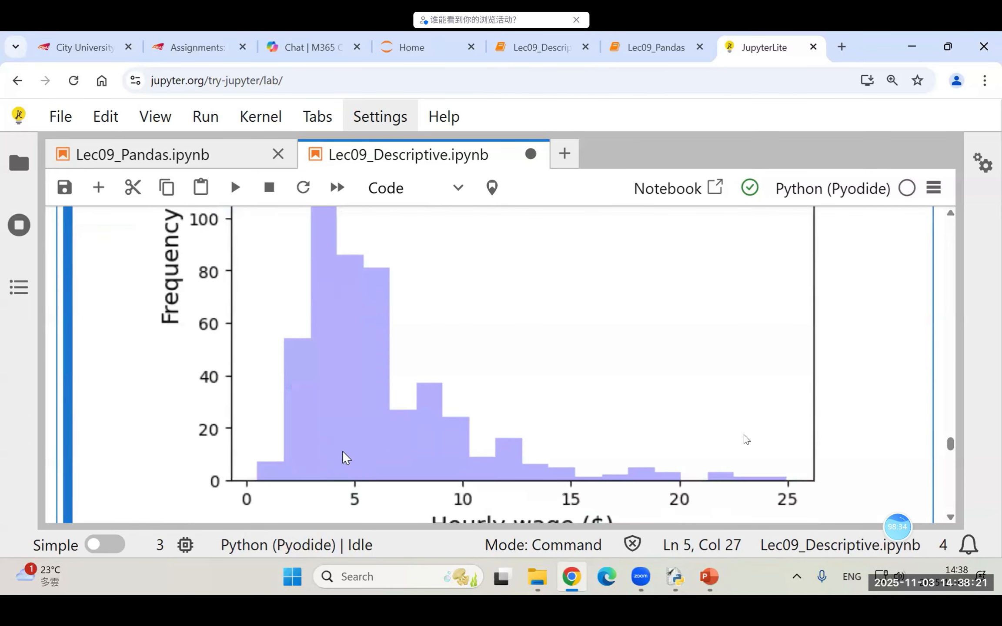
scroll(357, 387, up, 2)
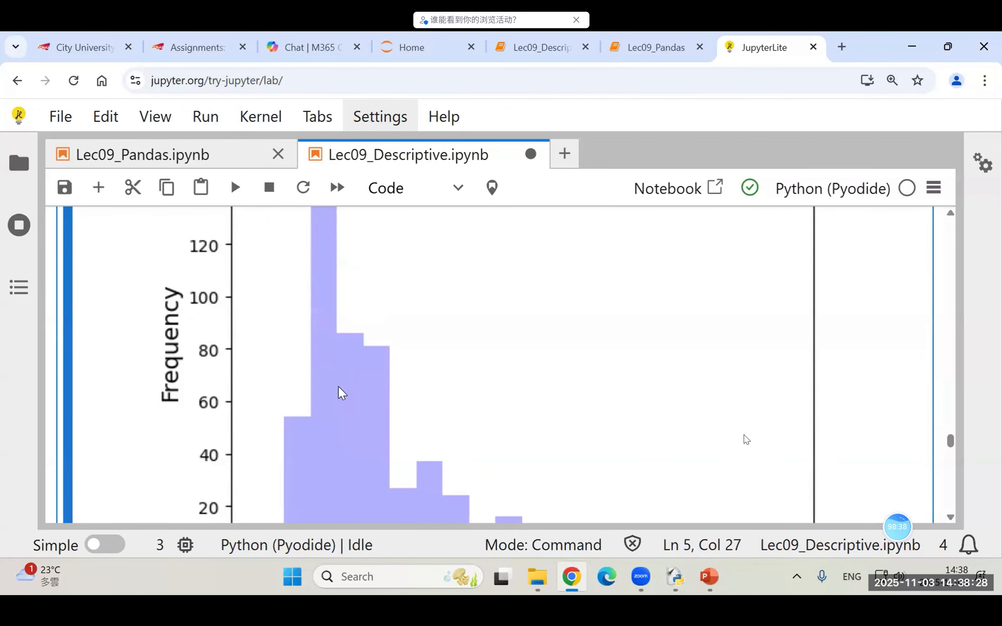
scroll(353, 374, up, 8)
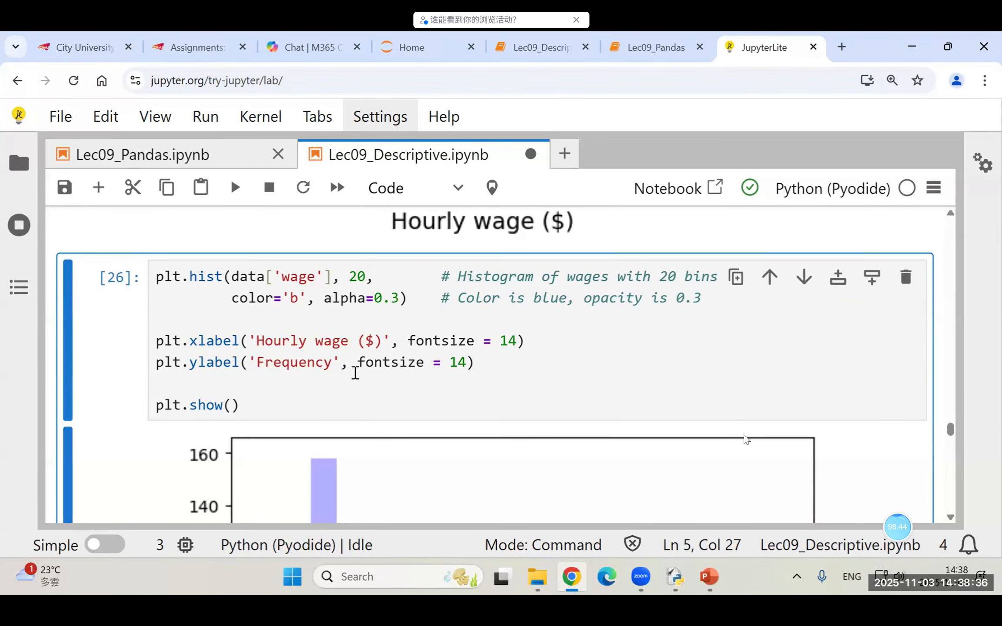
Step: Run the scatter plot cell of years of education against hourly wages and reduce the page zoom to 125%
scroll(355, 373, down, 15)
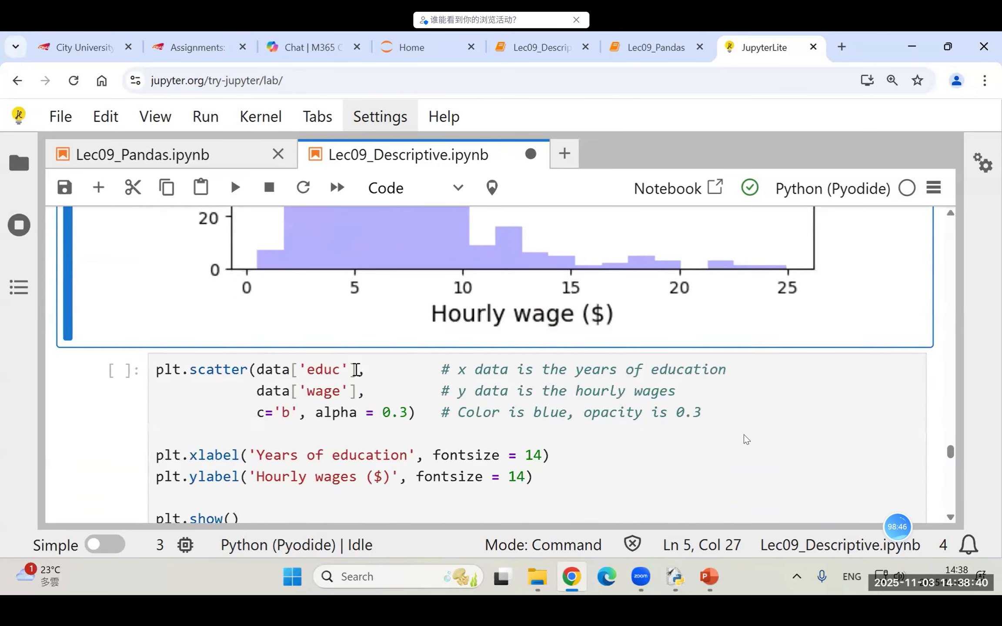
scroll(355, 370, down, 3)
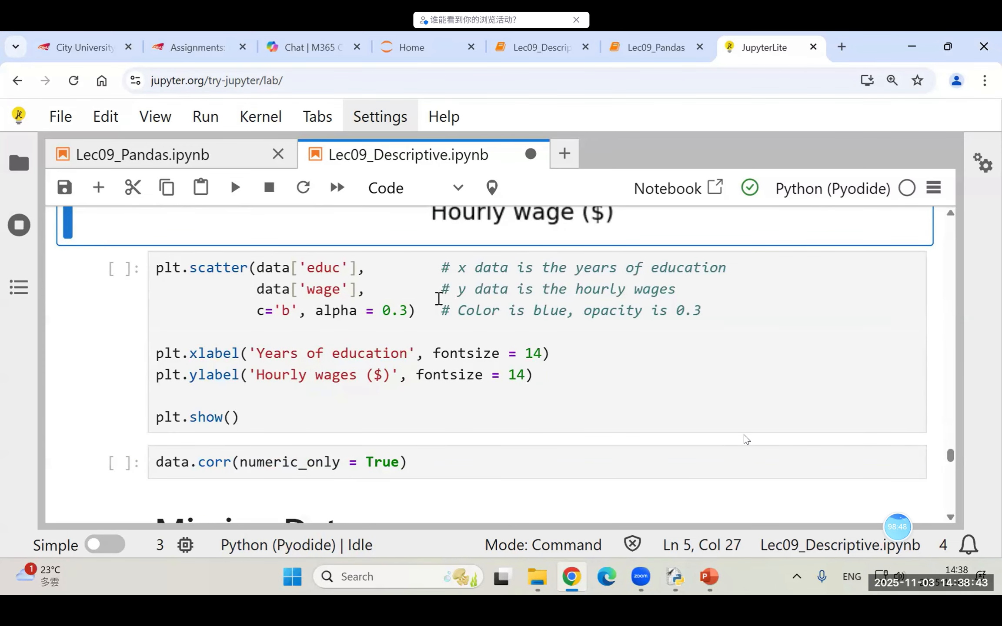
click(366, 353)
key(shift+Return)
scroll(570, 335, down, 12)
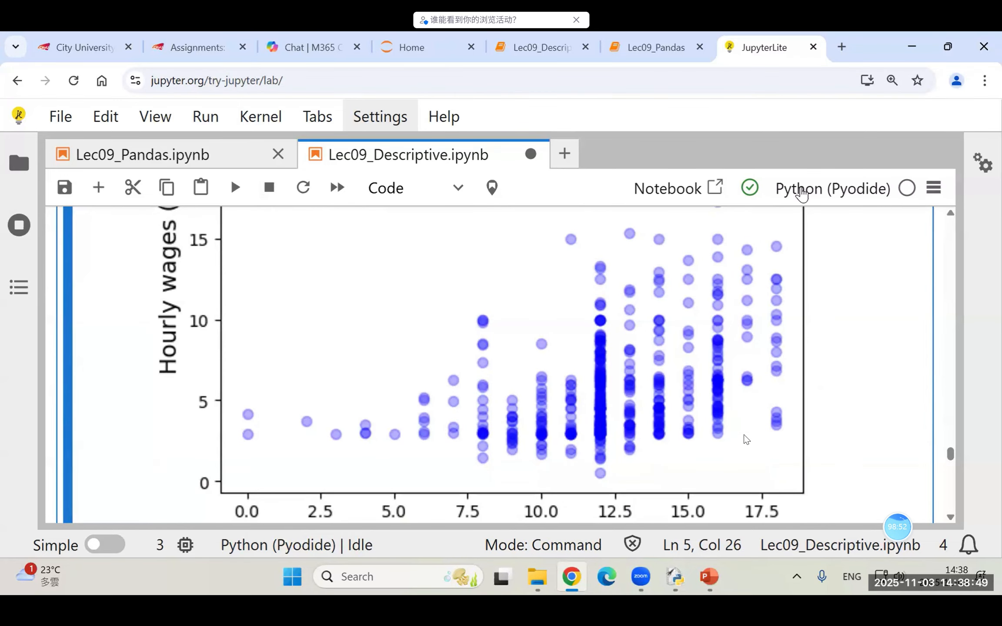
key(ctrl+minus)
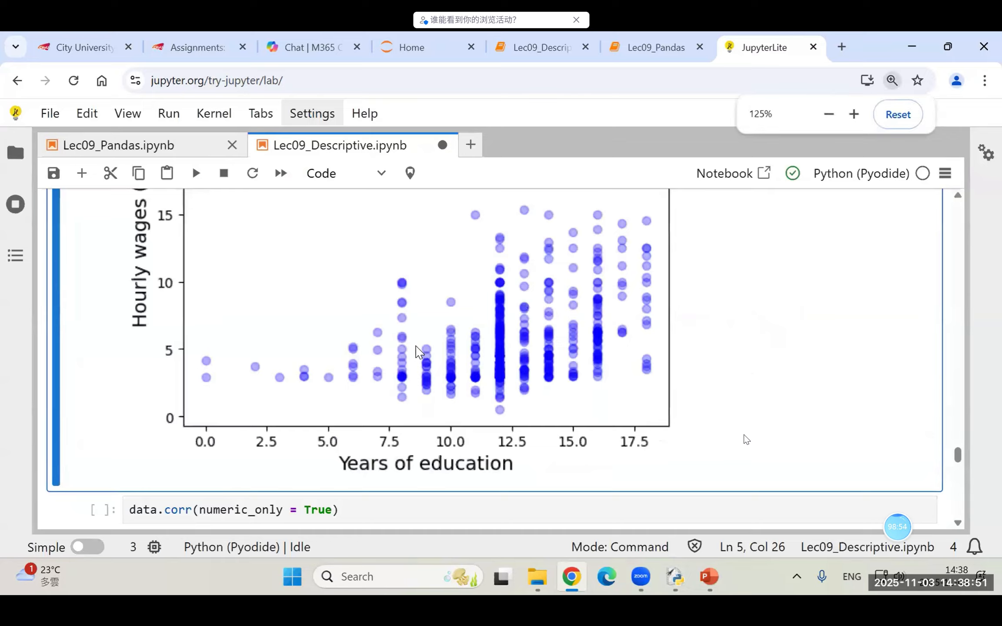
Step: Set the scatter plot's alpha to 1, rerun the cell and view how the overlapping points look
scroll(443, 331, up, 5)
scroll(272, 257, up, 2)
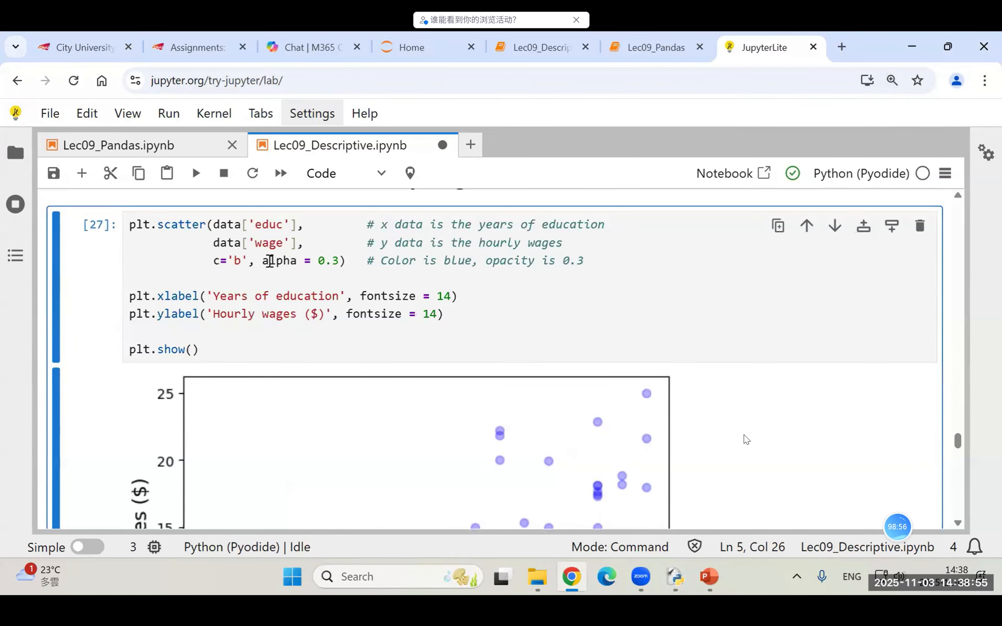
drag(263, 260, 313, 260)
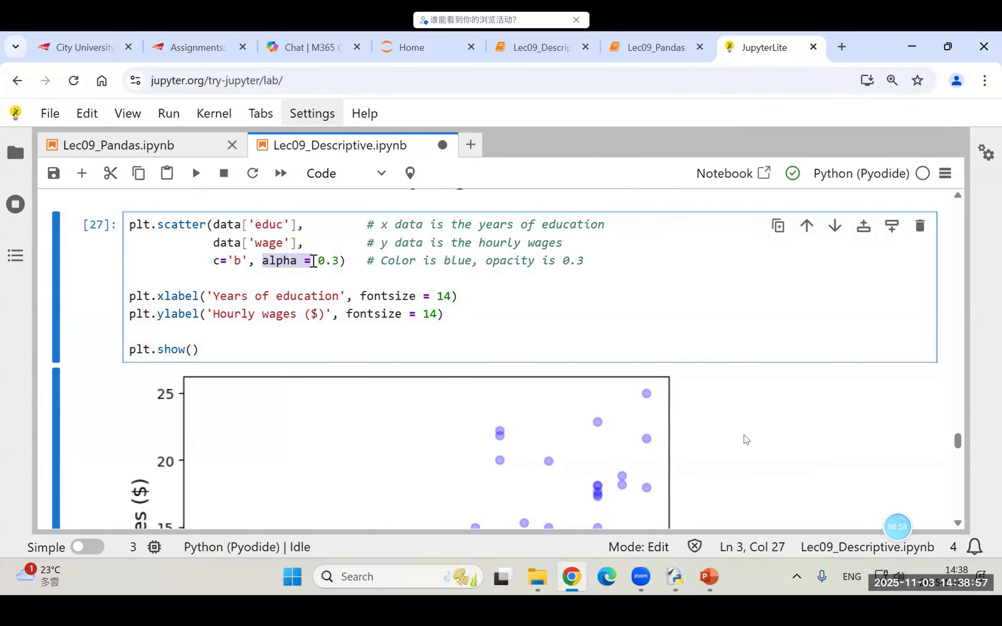
click(312, 262)
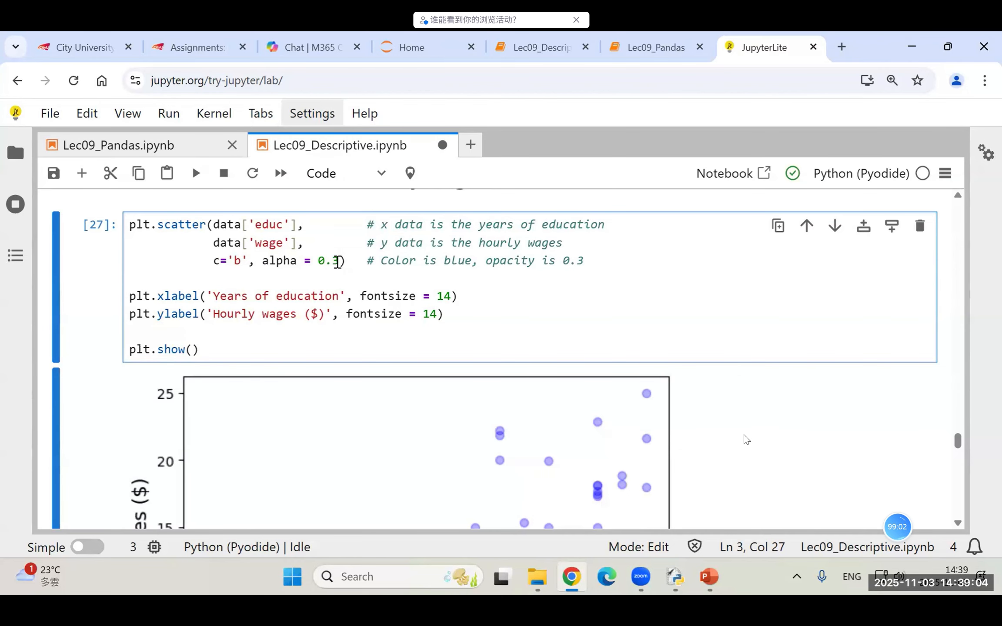
drag(342, 261, 317, 261)
text(1)
key(ctrl+Return)
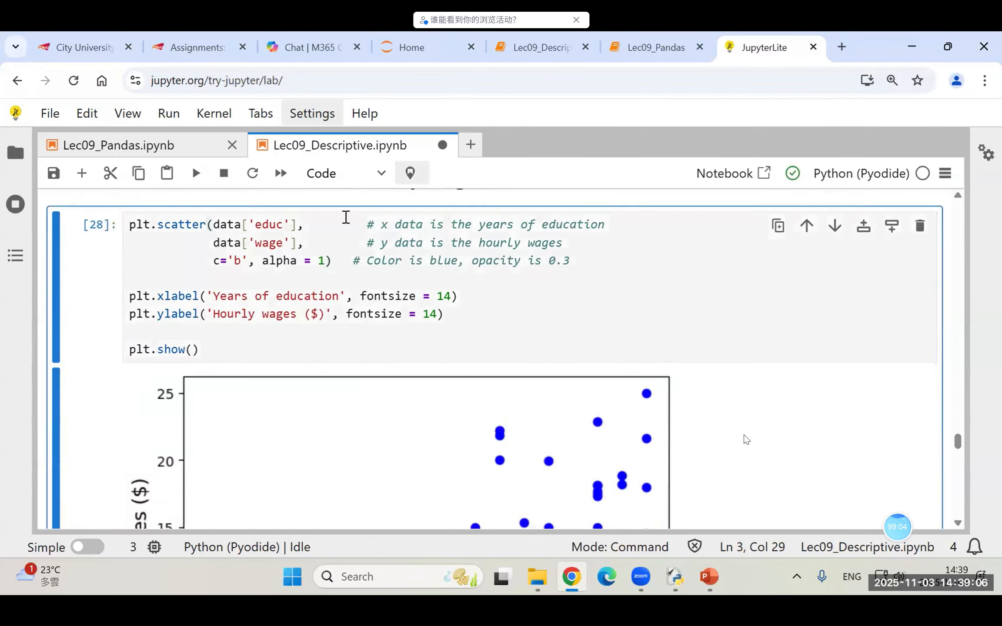
scroll(517, 422, down, 5)
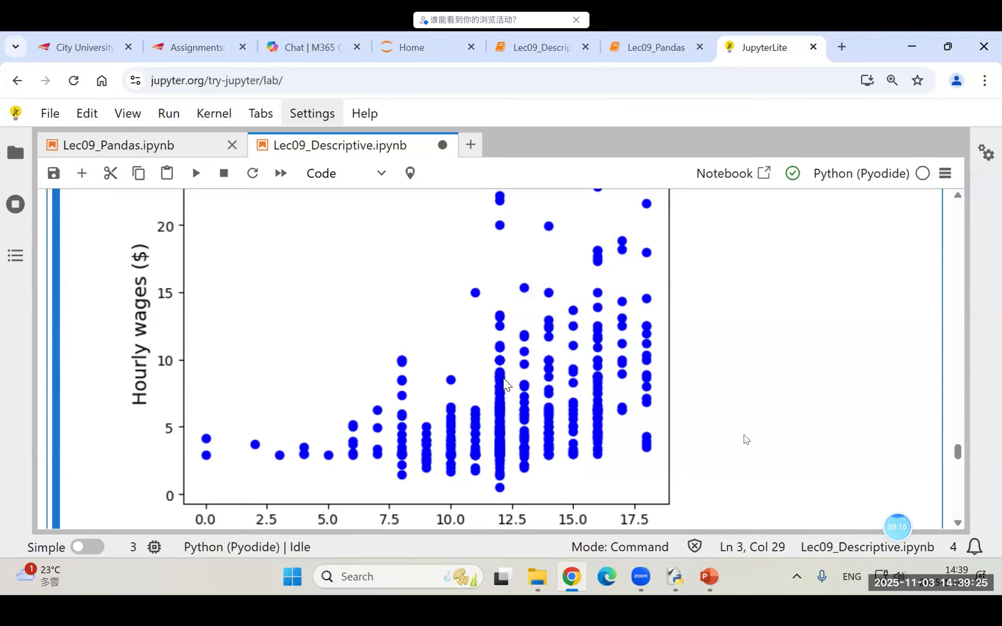
Step: Set the scatter plot's alpha to 0.3, rerun the cell and view the point density
scroll(505, 383, up, 8)
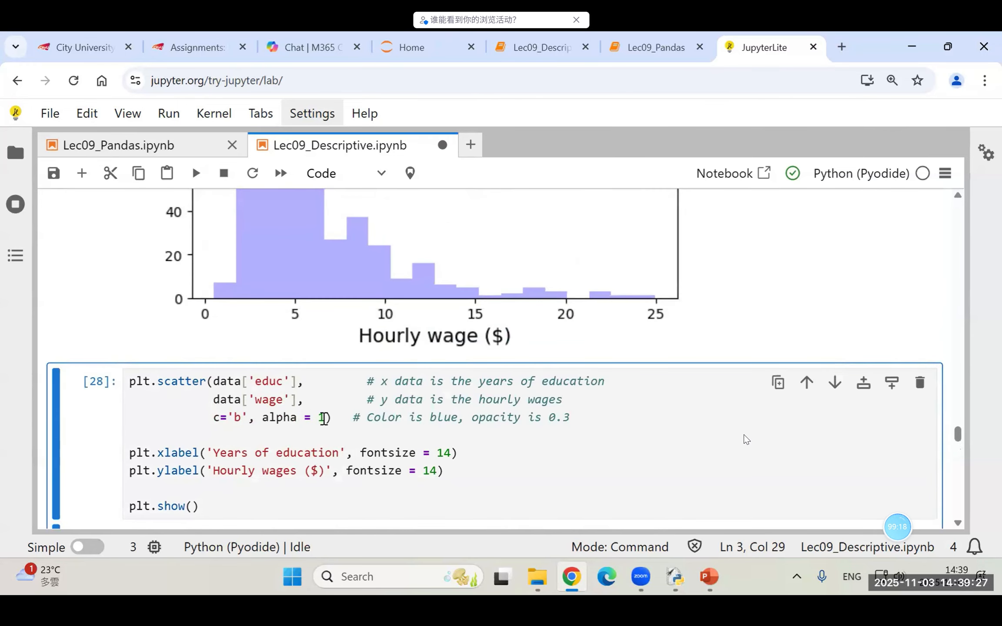
click(324, 418)
key(BackSpace)
text(0.)
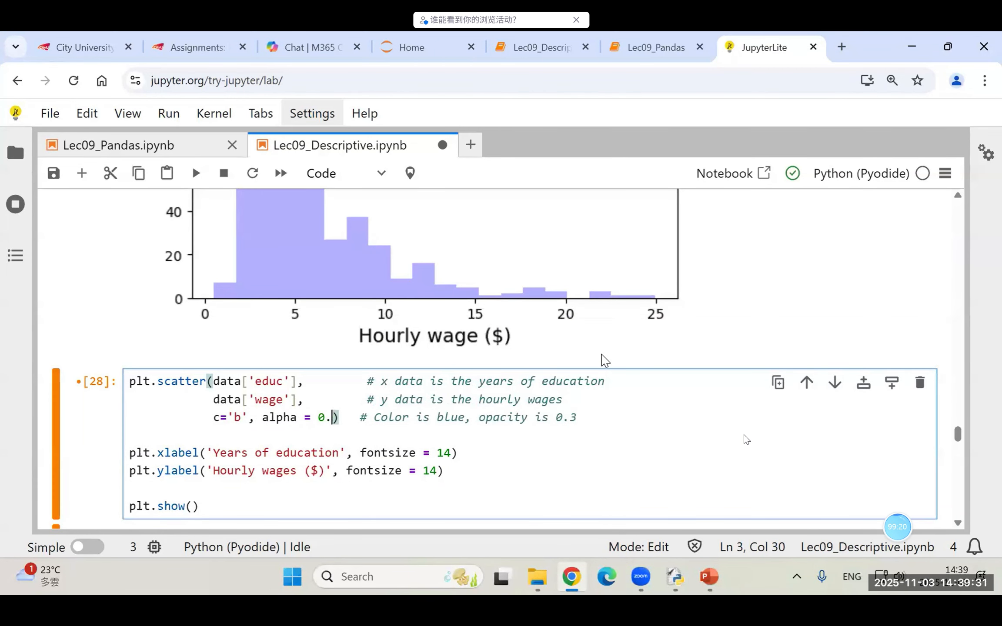
text(3)
key(shift+Return)
scroll(591, 348, down, 5)
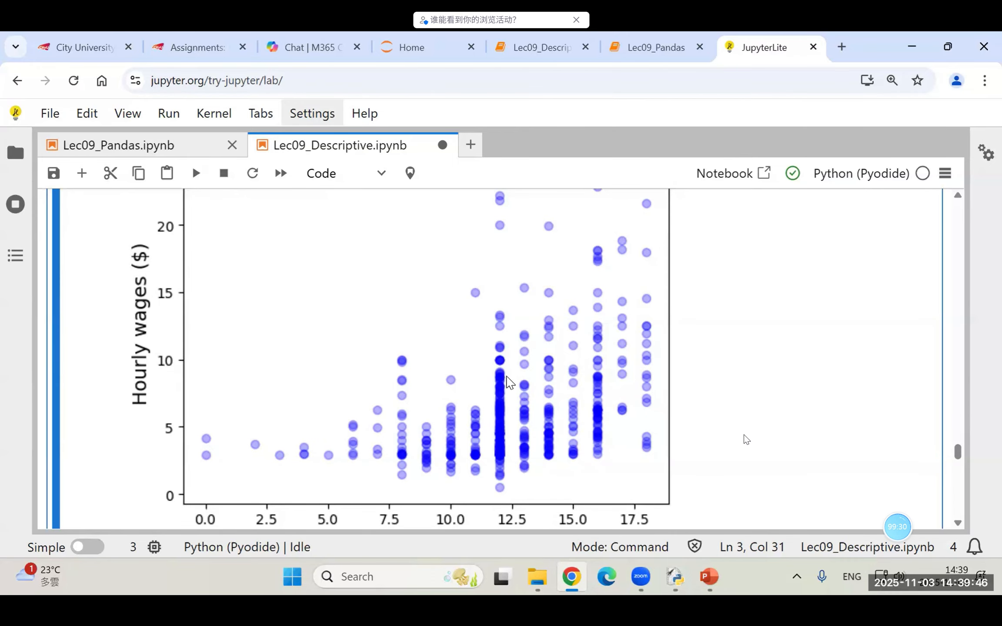
scroll(530, 392, up, 3)
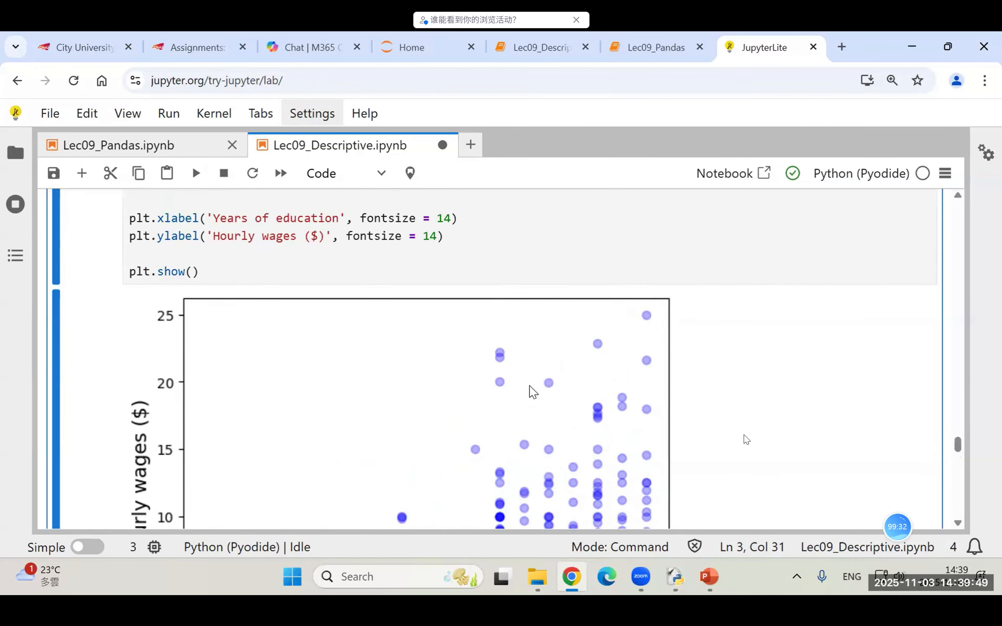
scroll(530, 392, down, 3)
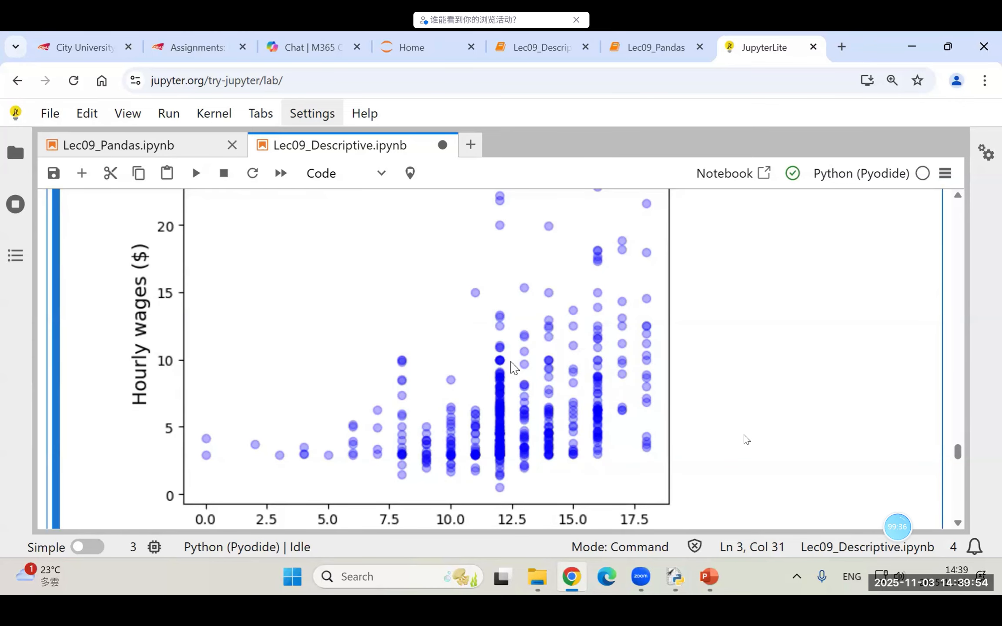
Step: Run the data.corr(numeric_only = True) cell to produce the correlation table and save the notebook
scroll(513, 368, down, 5)
click(378, 353)
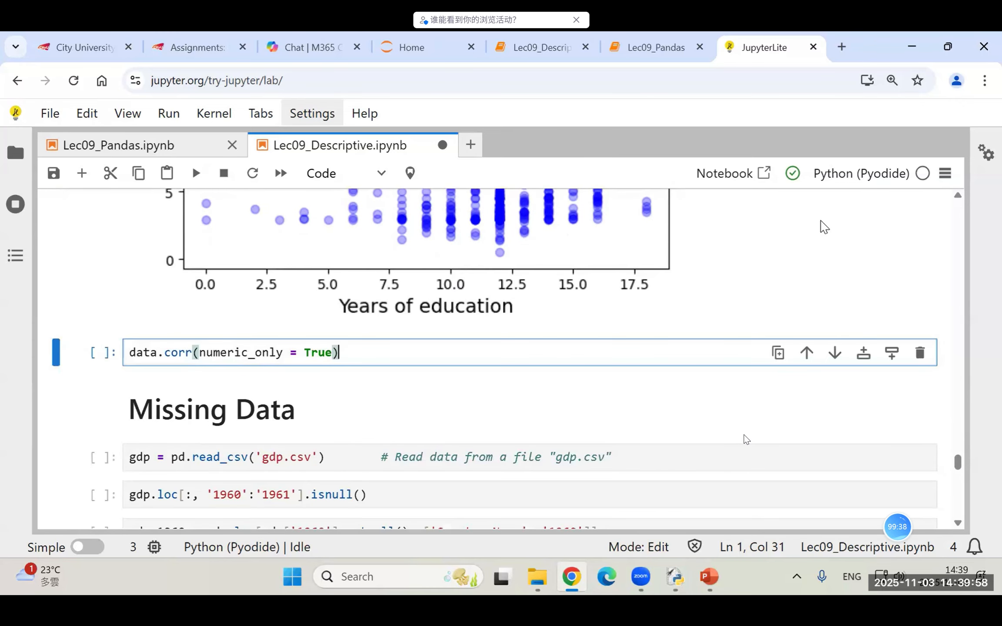
key(ctrl+Return)
scroll(202, 276, down, 2)
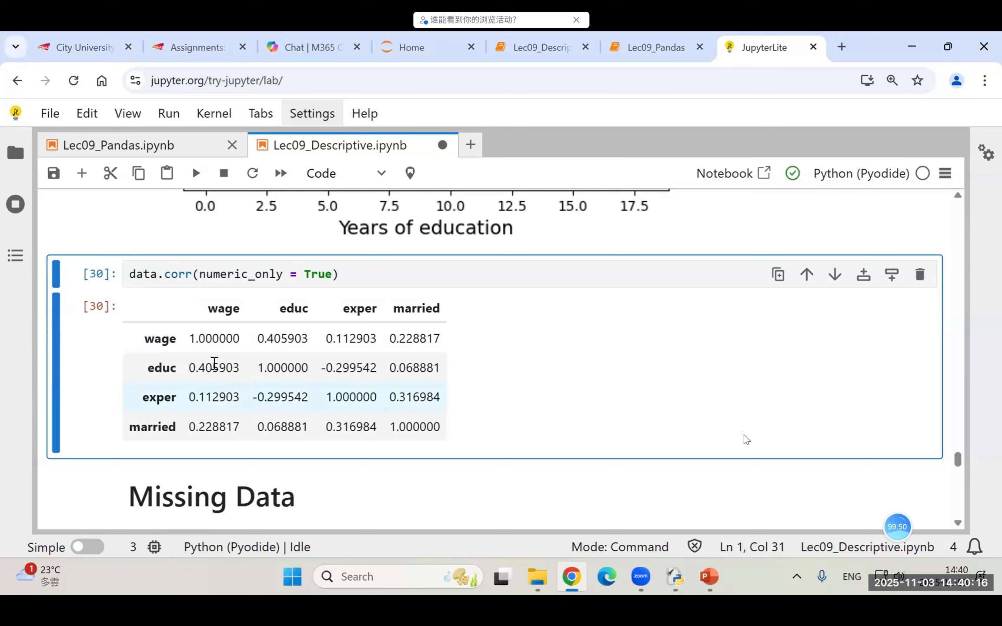
key(ctrl+s)
Step: Run the first cell under Missing Data to read gdp.csv into the gdp data frame
scroll(263, 397, down, 1)
scroll(262, 397, down, 15)
scroll(265, 396, up, 10)
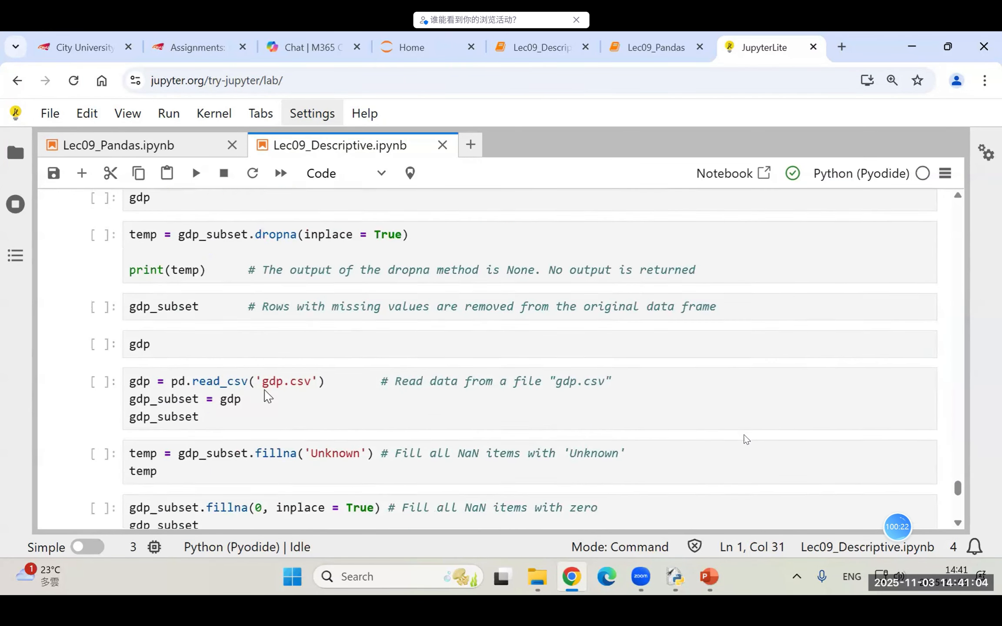
scroll(389, 363, up, 3)
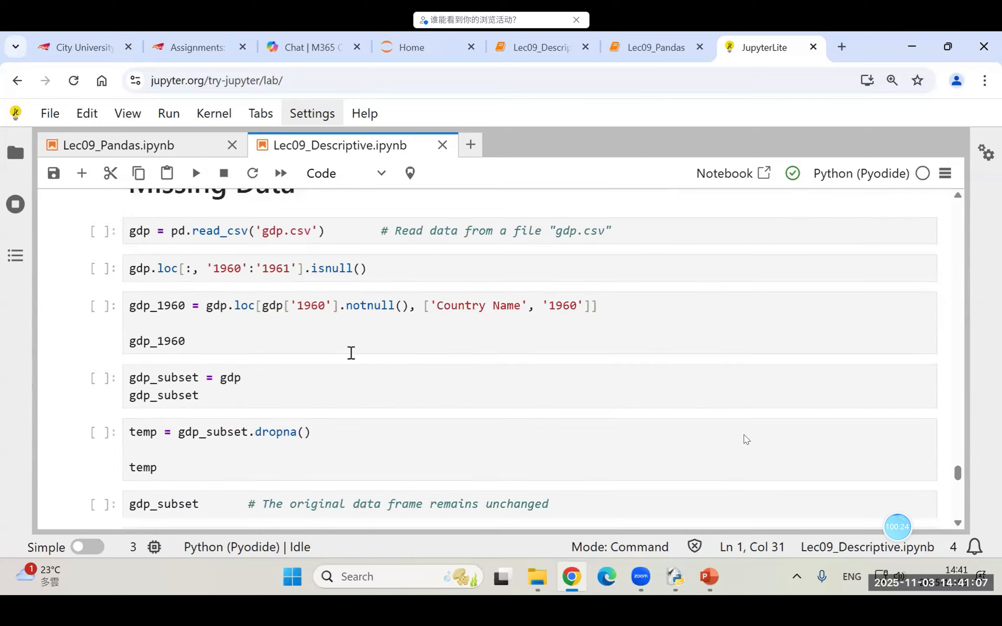
scroll(394, 358, up, 1)
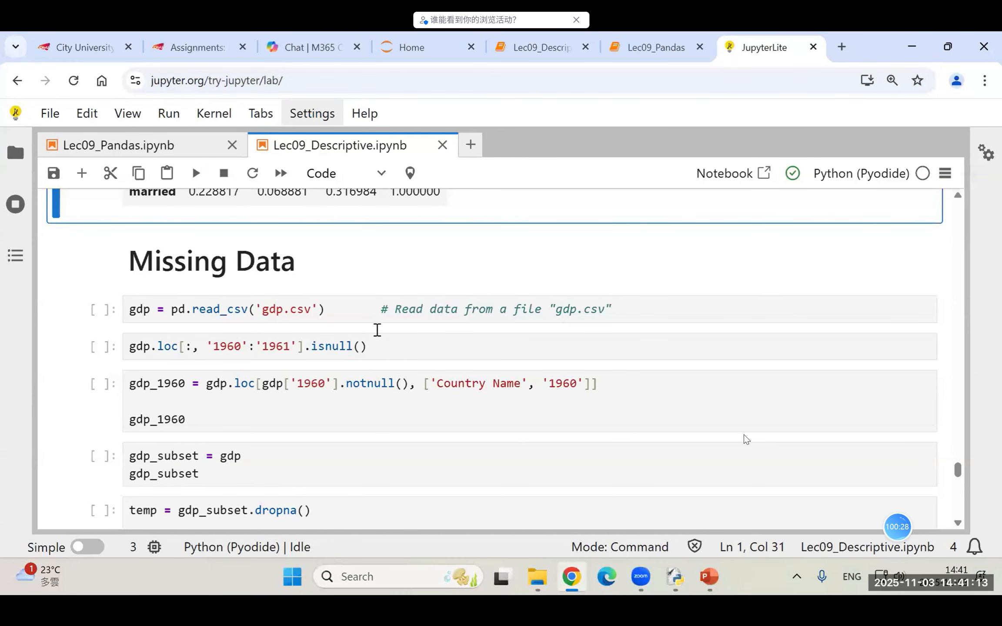
click(361, 310)
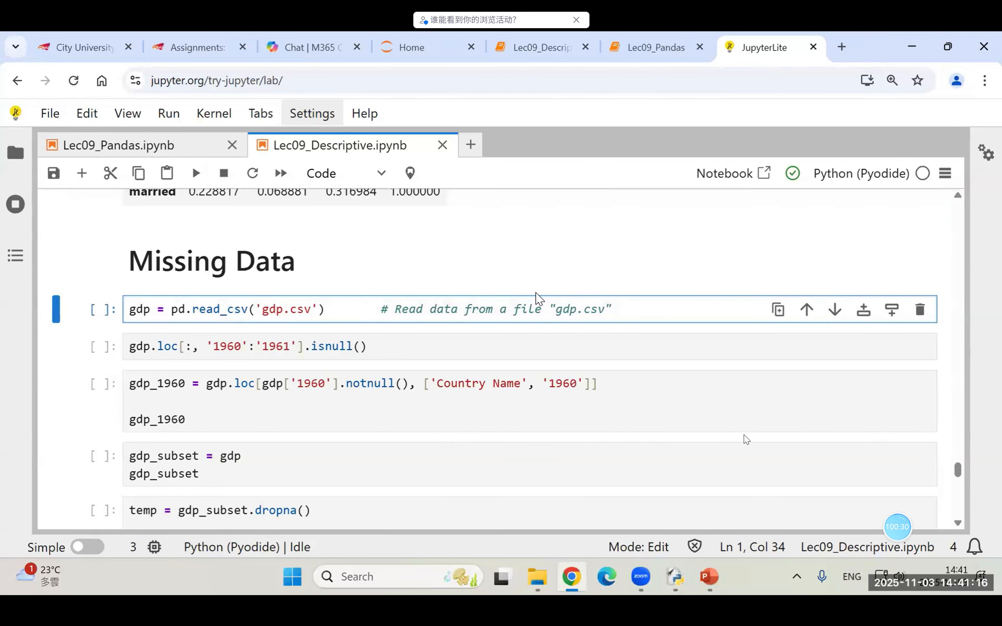
key(ctrl+Return)
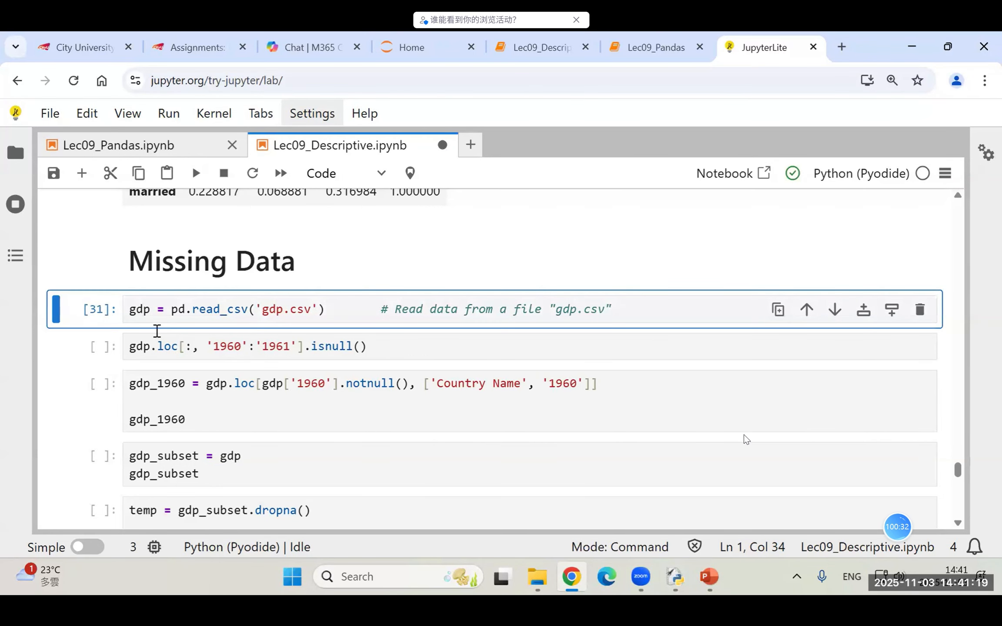
Step: Insert a new cell above the gdp.csv import, enter gdp in it and run it to display the data frame
key(a)
click(227, 298)
text(g)
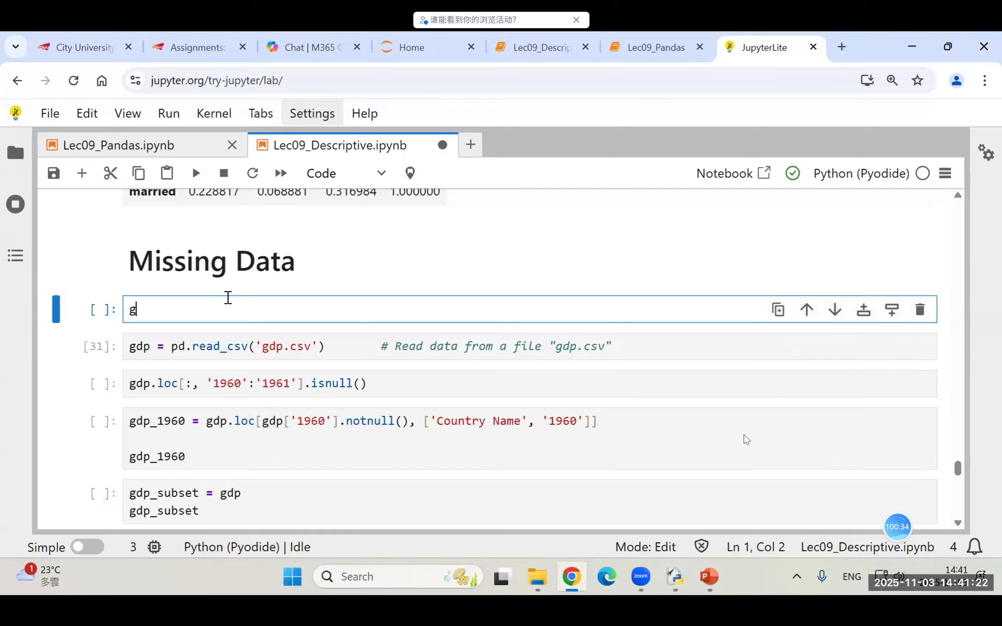
text(dp)
key(ctrl+Return)
scroll(336, 295, down, 10)
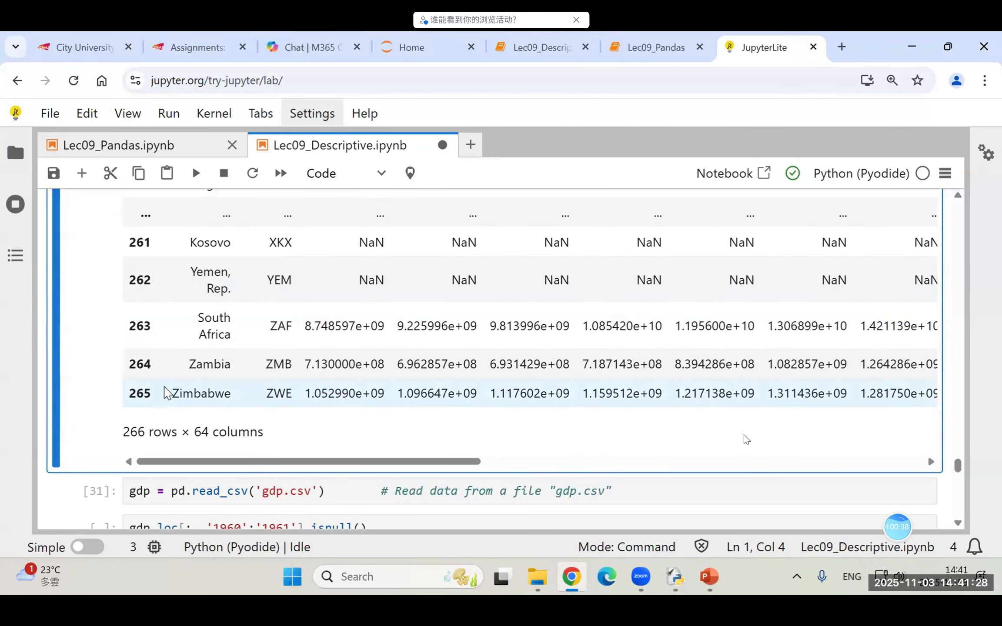
Step: Examine the first rows of the gdp data frame output for missing values, highlighting the Aruba row
scroll(182, 385, up, 10)
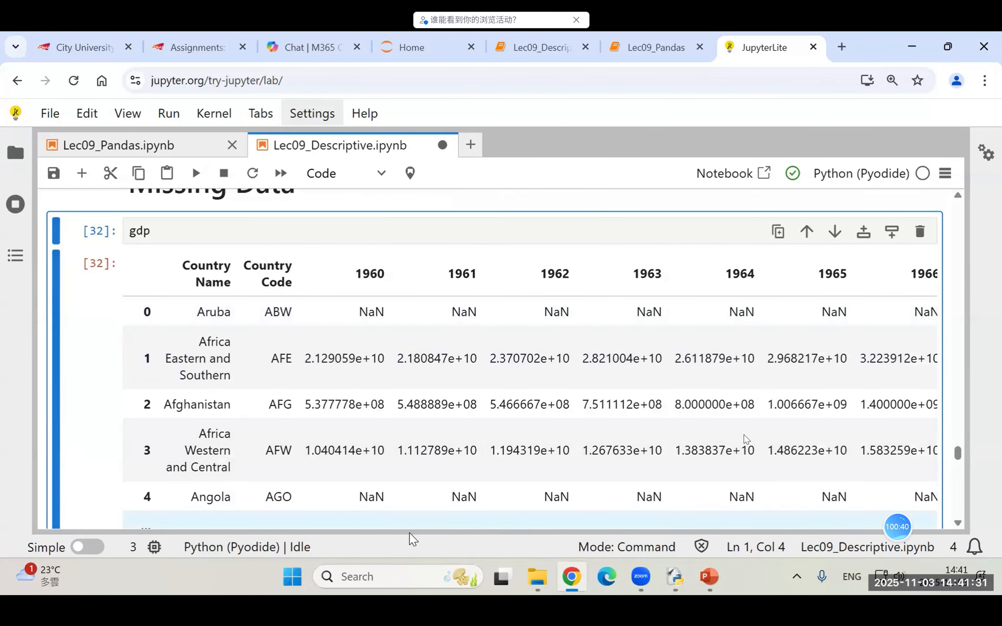
drag(475, 531, 379, 528)
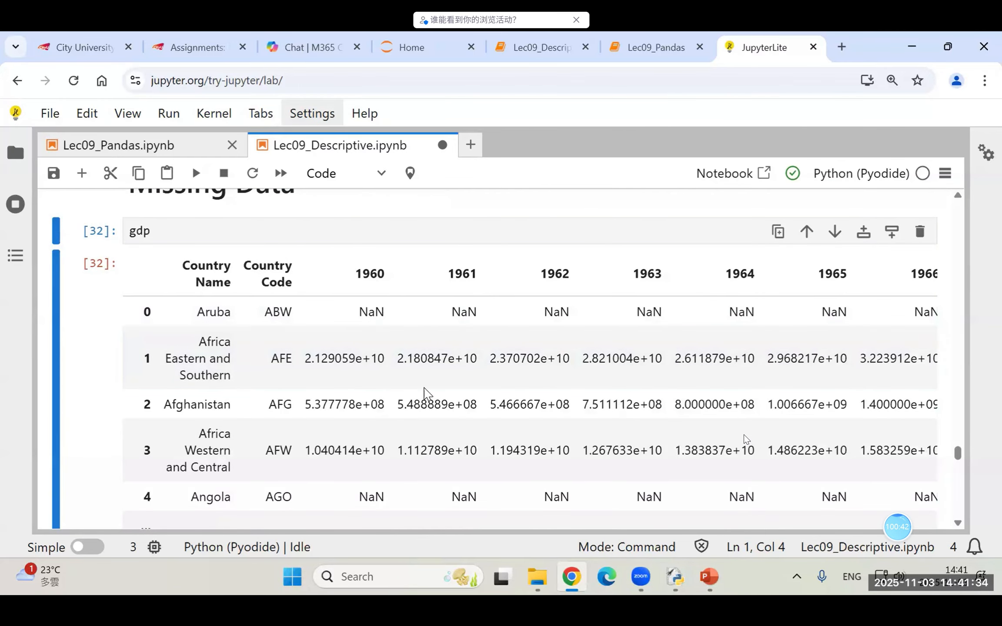
click(432, 454)
drag(750, 295, 628, 319)
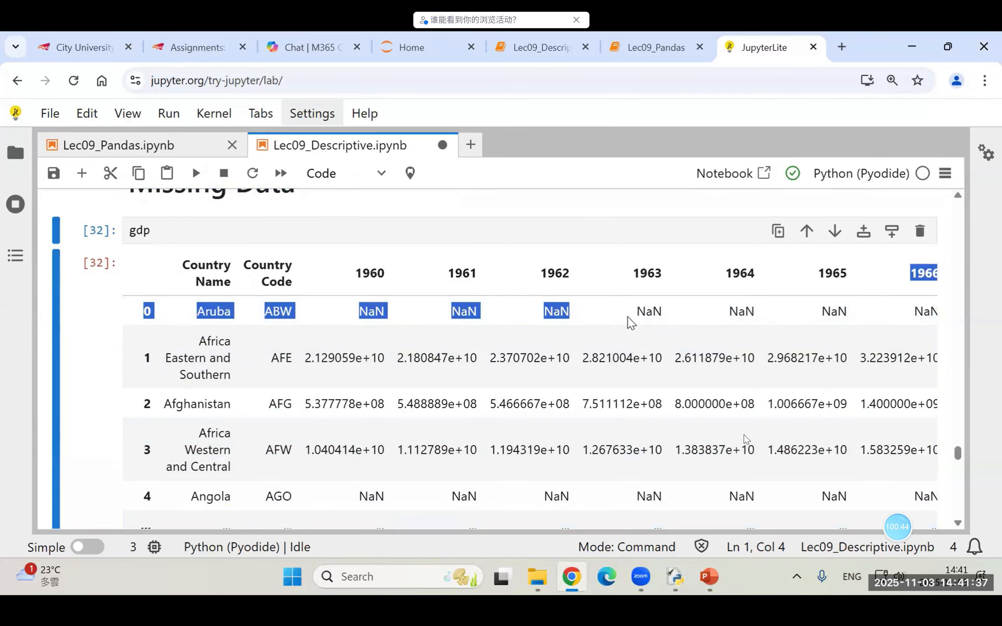
click(622, 320)
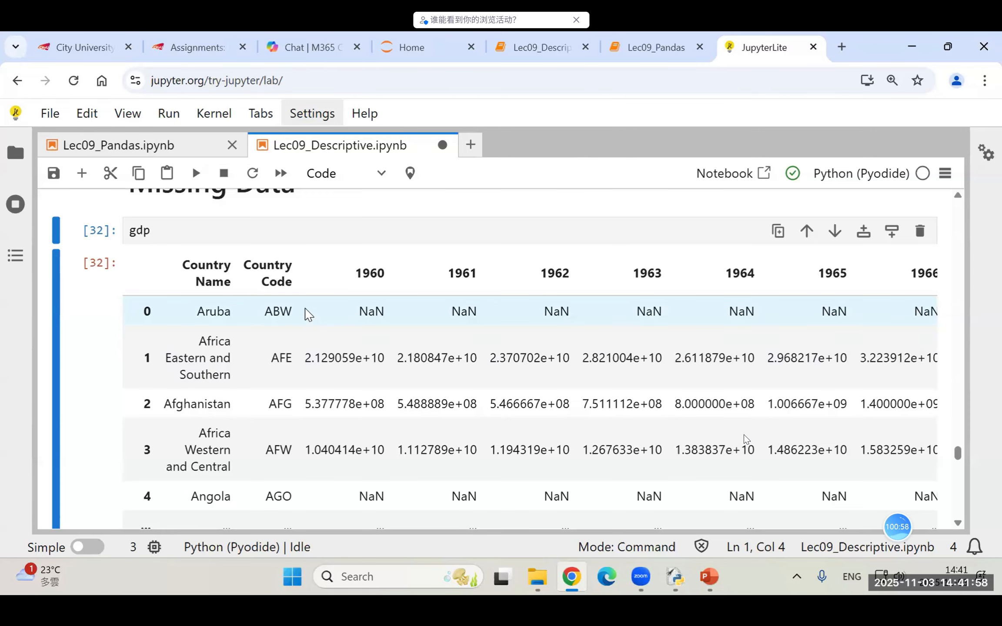
Step: Review the gdp.csv import cell and place the cursor in the gdp.loc[:, '1960':'1961'].isnull() cell below it
scroll(306, 314, down, 8)
scroll(307, 301, down, 3)
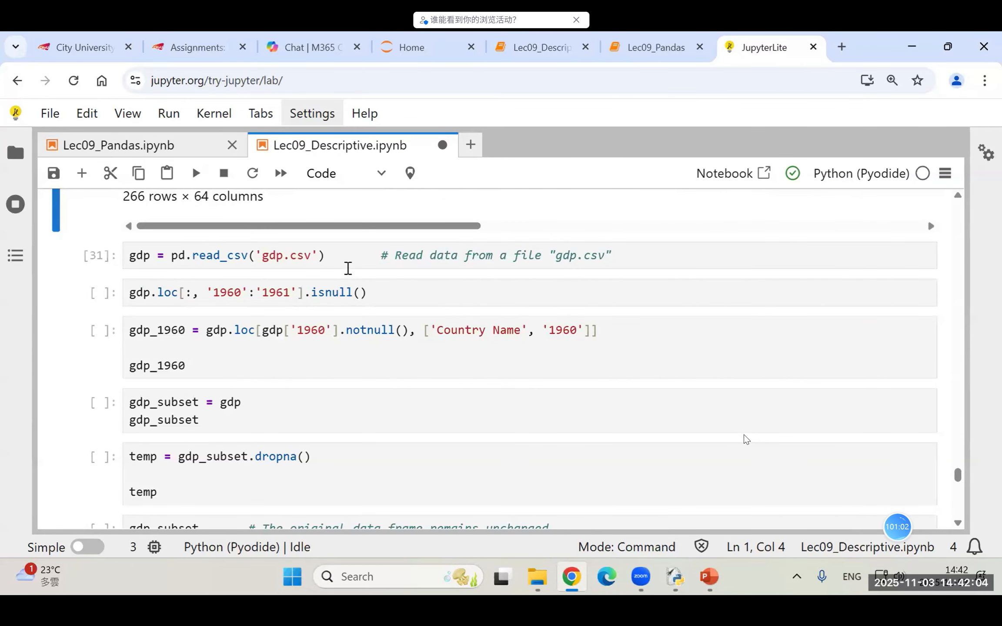
click(344, 259)
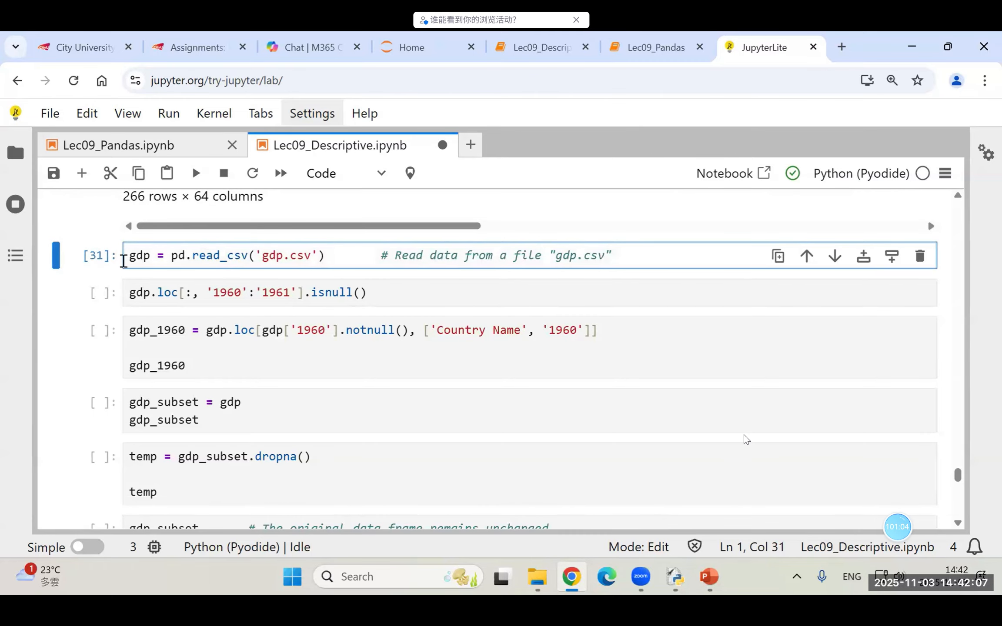
click(448, 290)
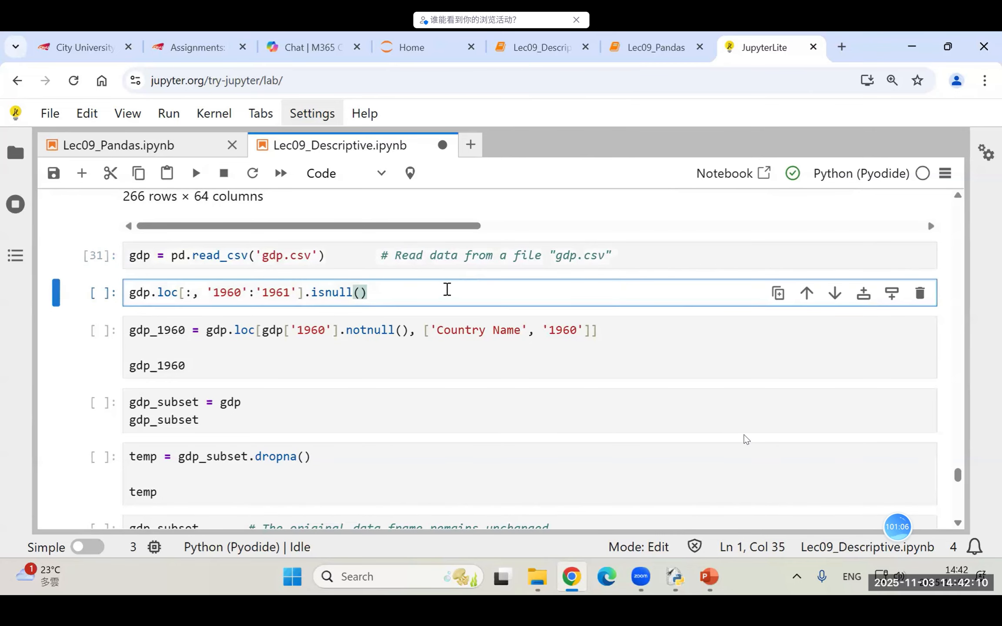
Step: Switch to the Lec09.pptx presentation in PowerPoint, start the slide show from slide 88 and advance to the Handling missing data slide
click(709, 576)
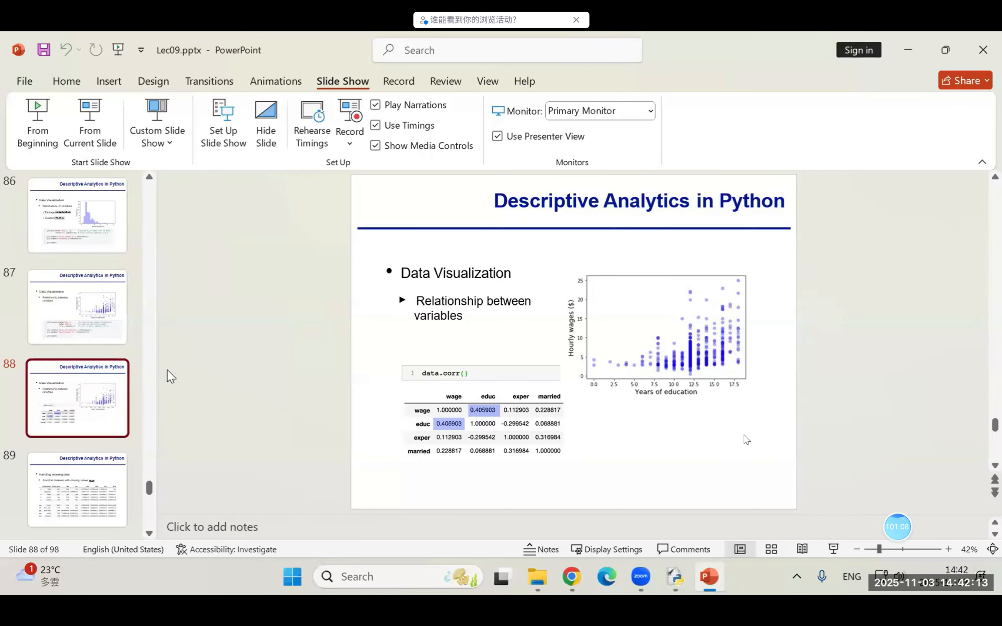
click(82, 146)
key(Right)
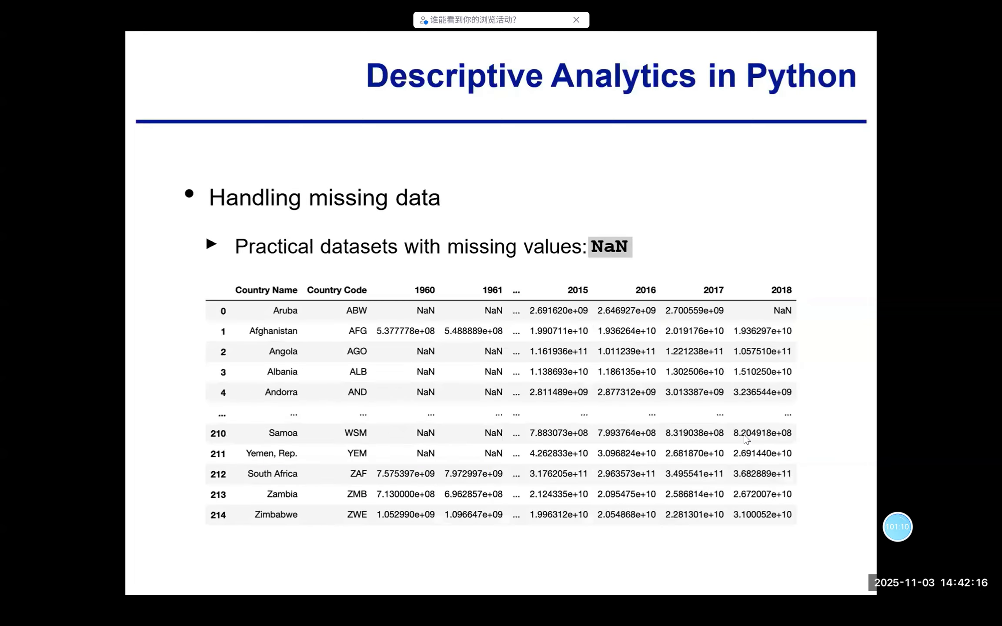